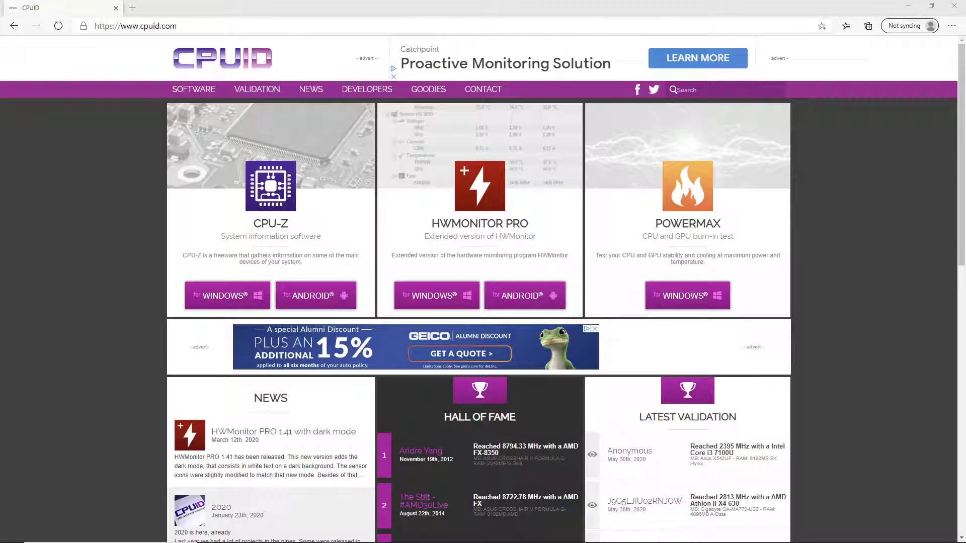
Step: Go to the CPU-Z for Windows page and scroll down to the Classic Versions downloads
click(241, 294)
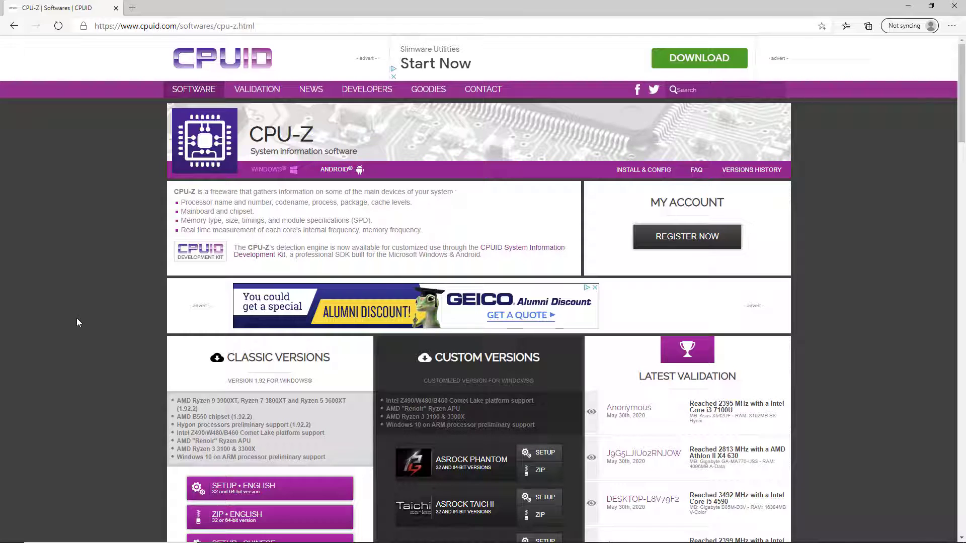
scroll(77, 322, down, 3)
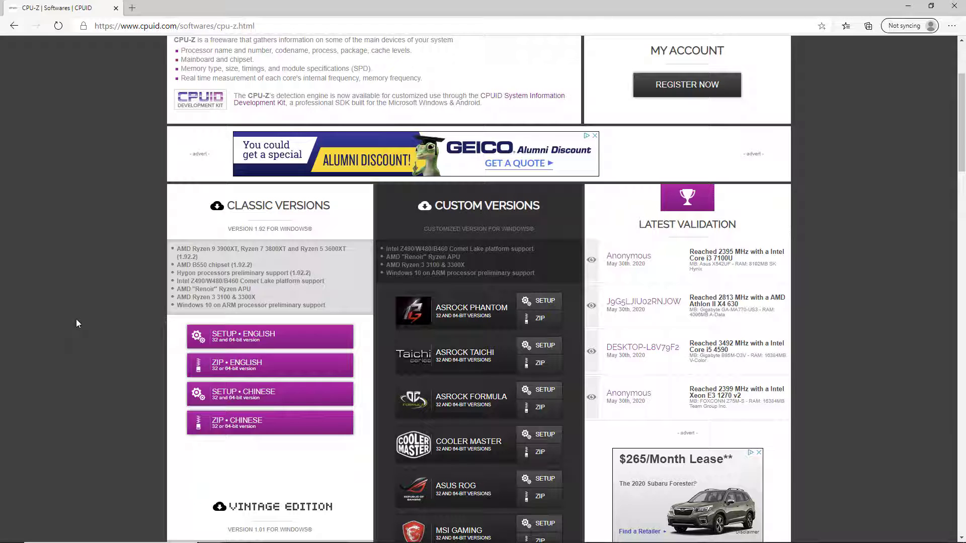
Step: Download the English ZIP cpu-z_1.92-en.zip and open it in File Explorer
click(267, 363)
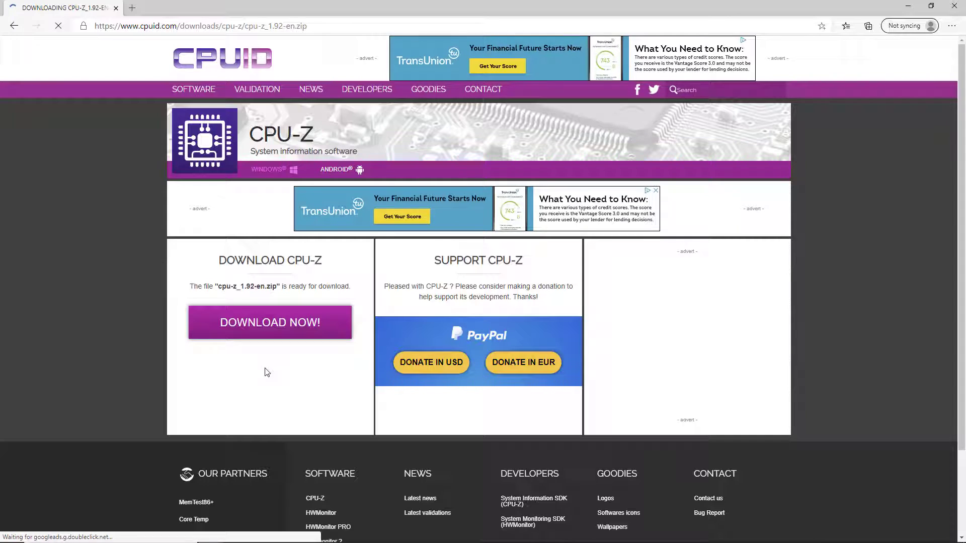
click(276, 329)
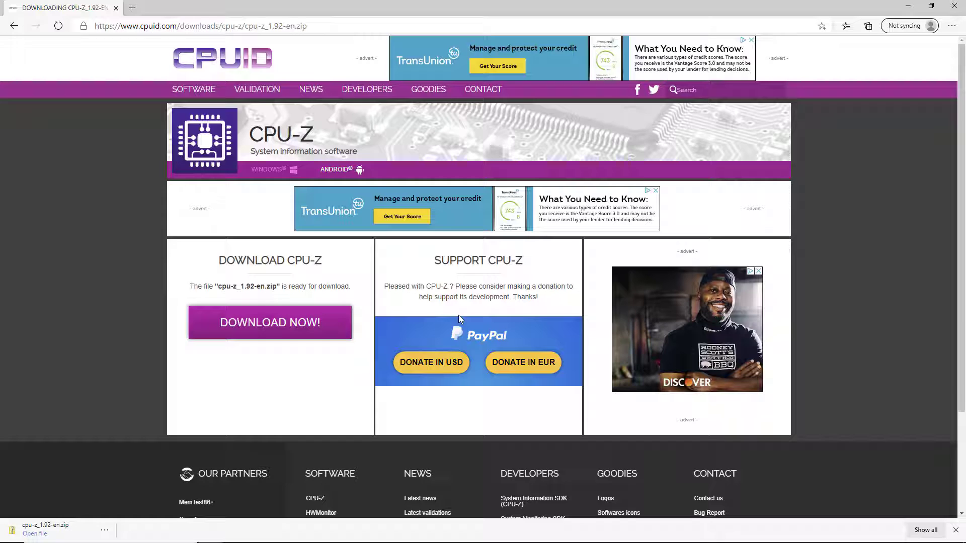
click(43, 536)
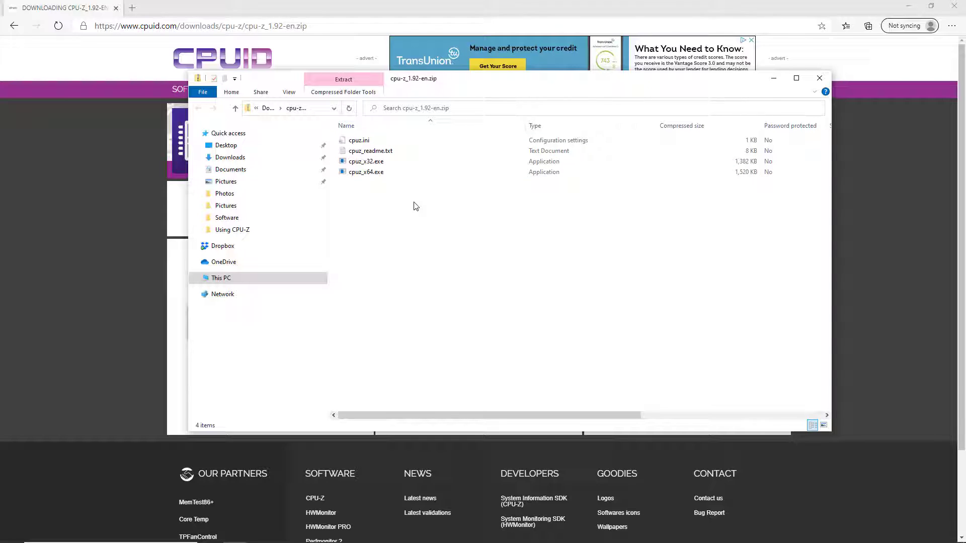
Step: Minimize Edge and copy cpuz_x64.exe from the ZIP onto the desktop
click(909, 6)
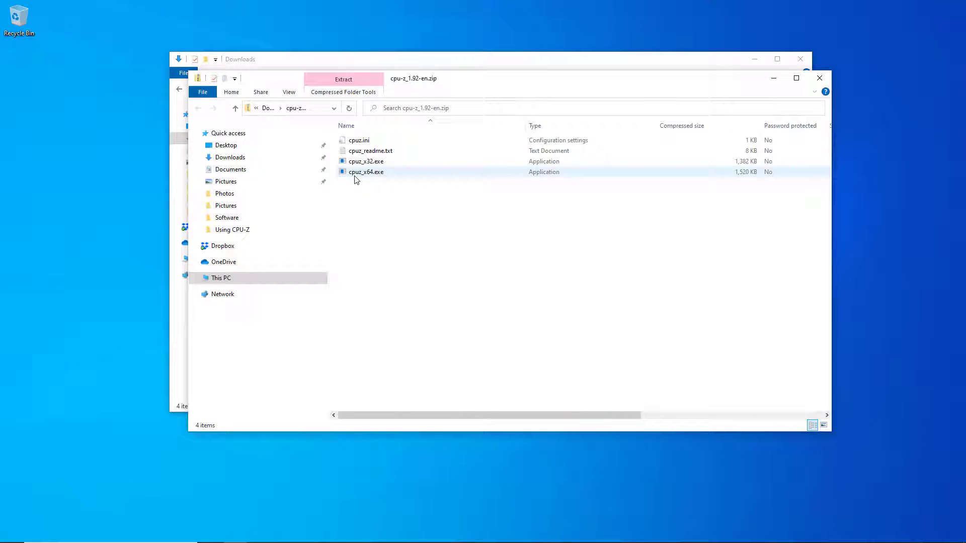
drag(355, 178, 70, 126)
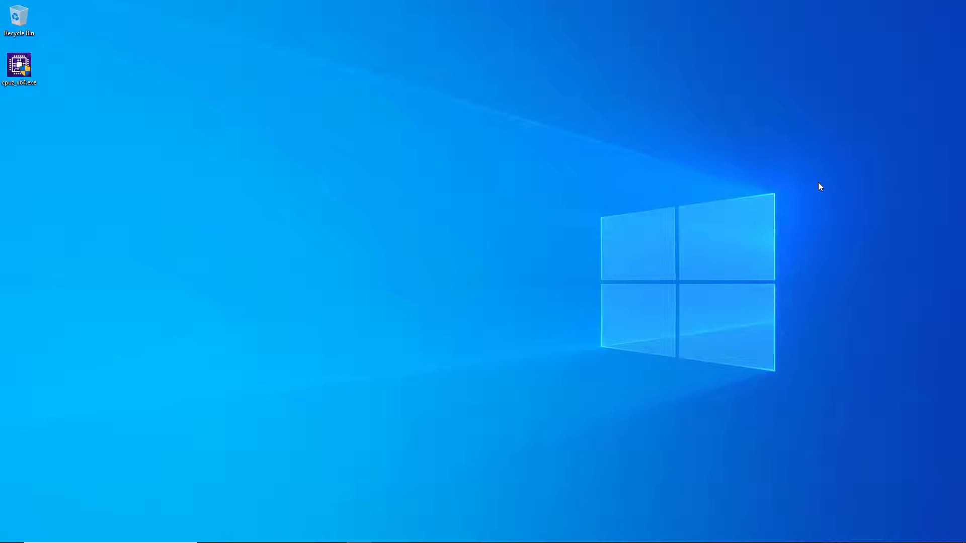
Step: Launch cpuz_x64.exe to show the AMD Ryzen 9 3950X on the CPU tab
double_click(20, 65)
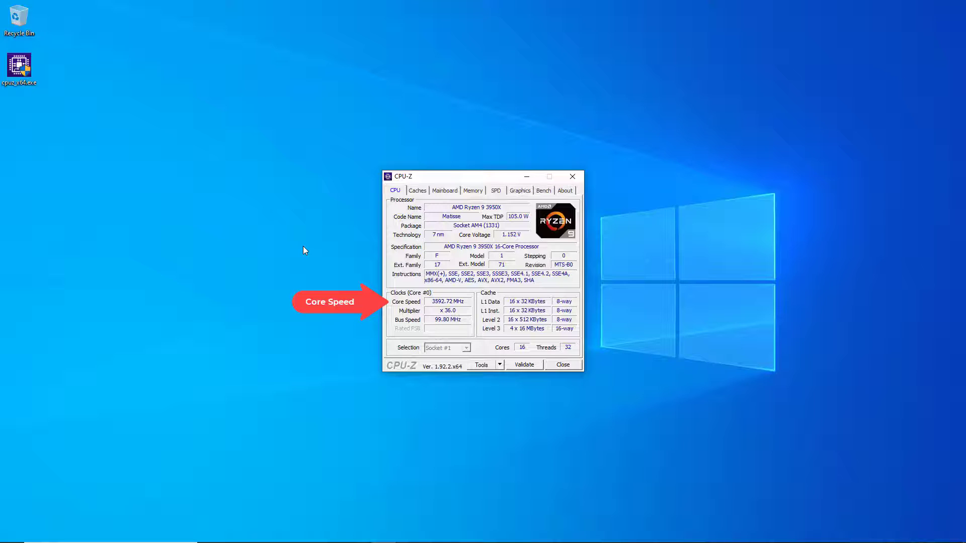
Step: Show the per-core clock list for Cores #0–#15 from the Core Speed field
right_click(442, 302)
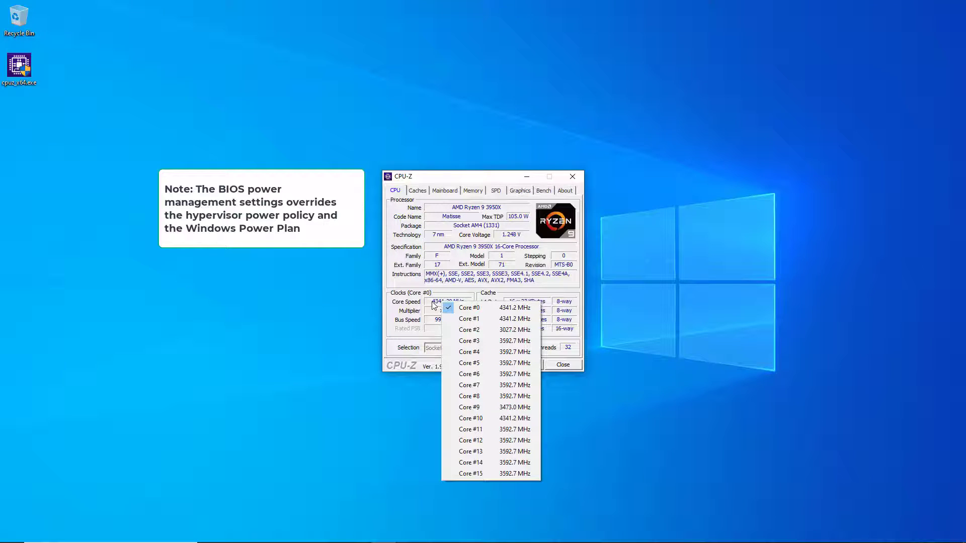
Step: Dismiss the per-core clock list to return to the CPU tab overview
click(695, 274)
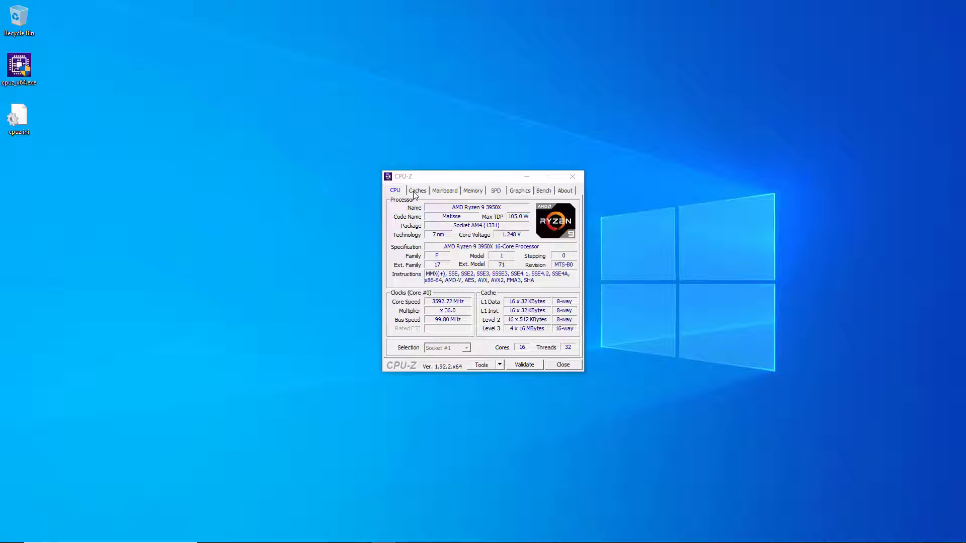
Step: Switch to the Caches tab: L1 32 KBytes x16, L2 512 KBytes x16, L3 16 MBytes x4
key(ctrl+Tab)
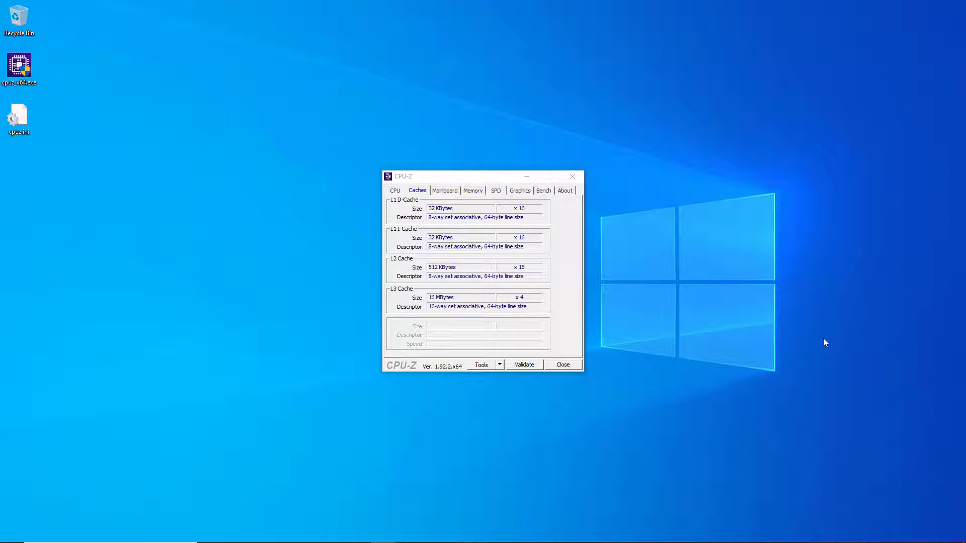
Step: Open the Memory tab showing 64 GBytes dual-channel DDR4 at CL 15-15-15-36
click(445, 190)
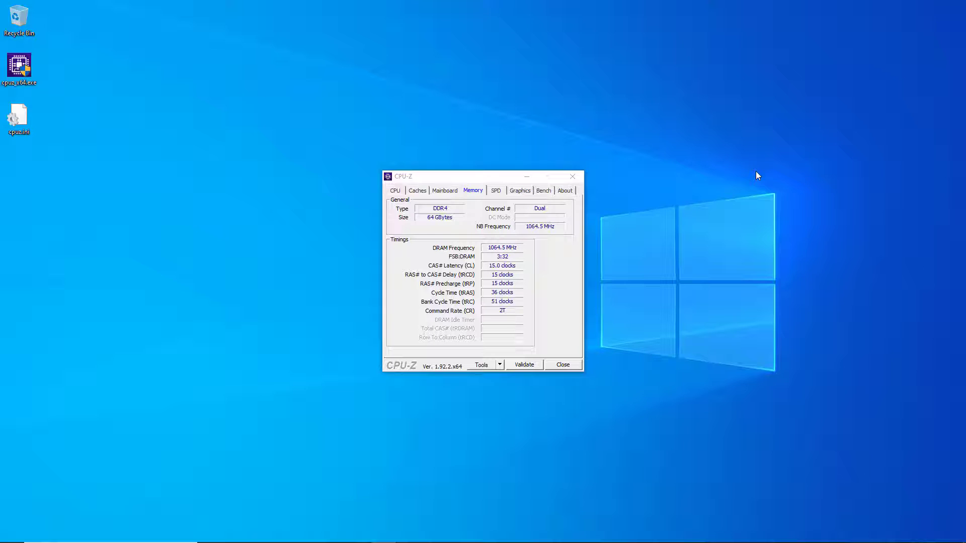
Step: View SPD details for Slot #1: a 16 GBytes G.Skill DDR4 module with XMP-3602 profile
click(496, 190)
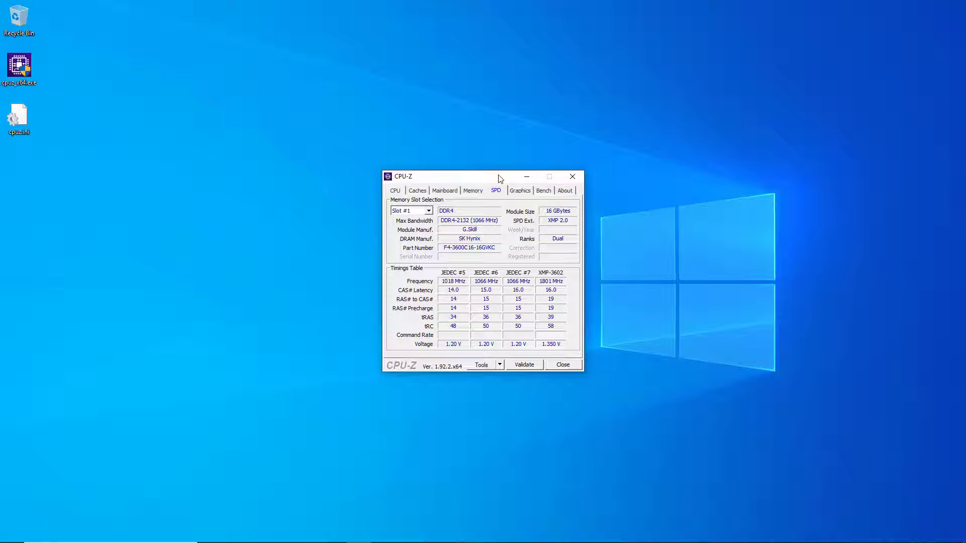
click(428, 211)
click(355, 208)
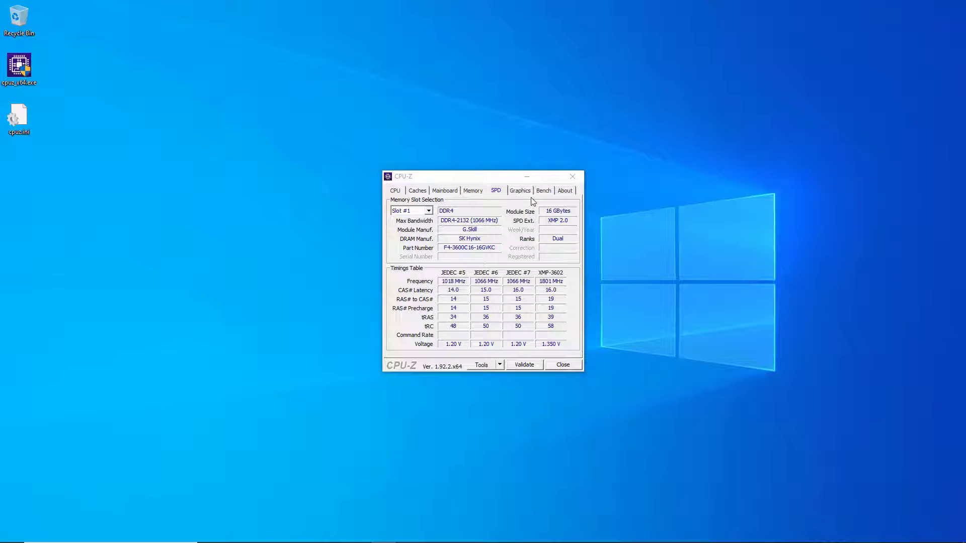
Step: Open the Graphics tab for the NVIDIA GeForce RTX 2080 SUPER with 8 GBytes GDDR6
click(519, 191)
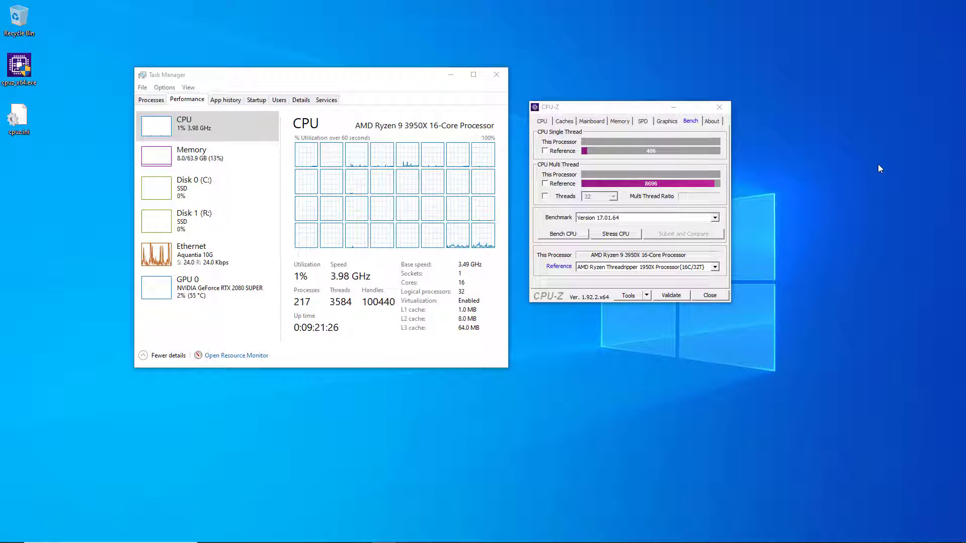
Step: Benchmark the CPU against the Threadripper 1950X reference, scoring 532.1 single-thread and 10970.6 multi-thread
click(715, 267)
click(715, 269)
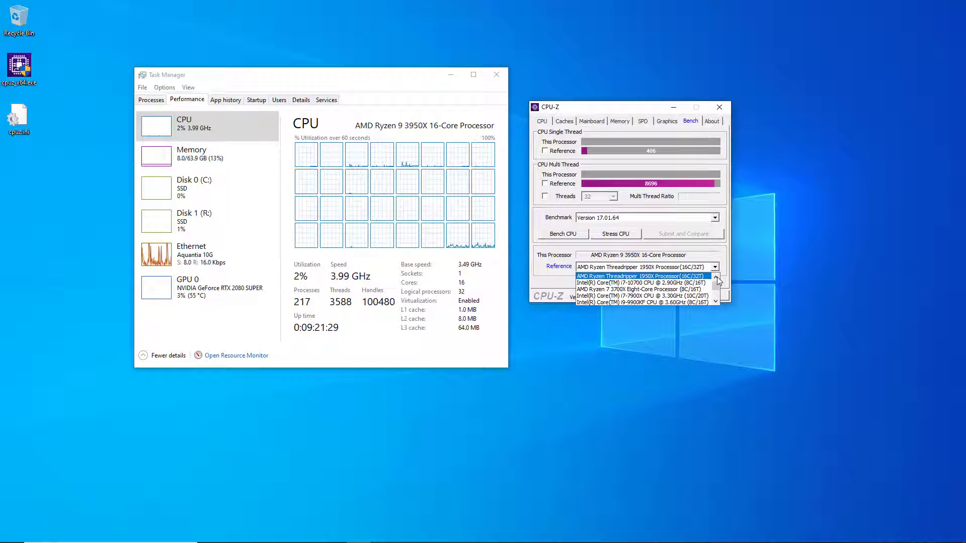
scroll(716, 281, up, 2)
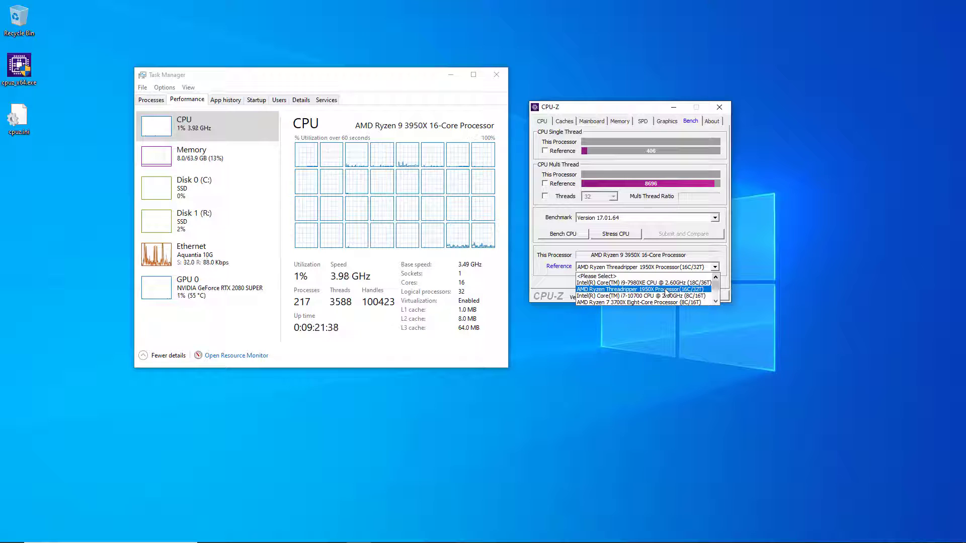
click(667, 291)
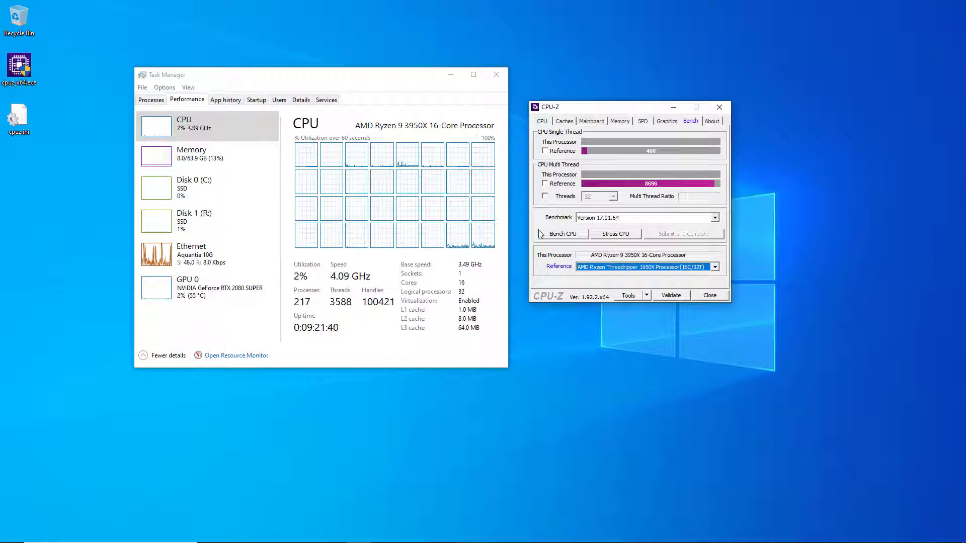
click(563, 234)
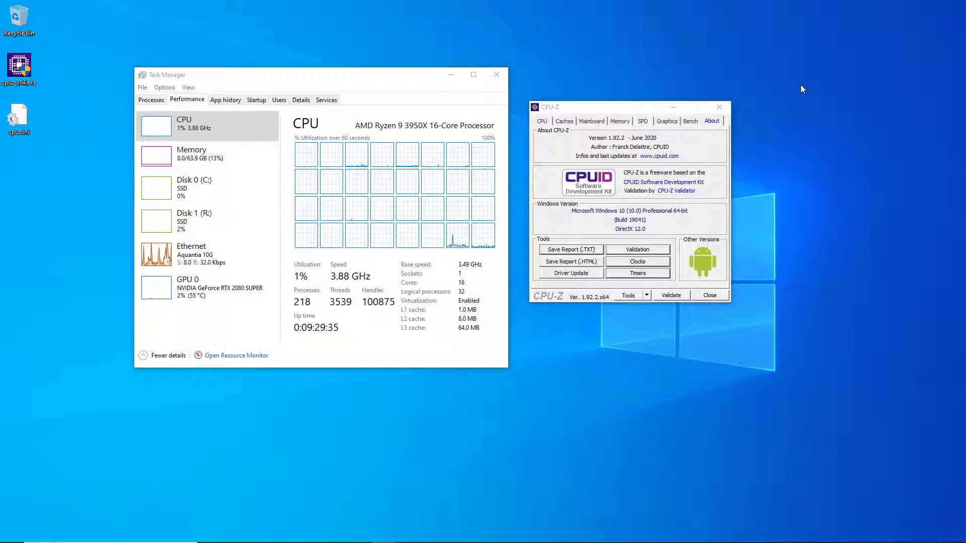
Step: Save the TXT system report to the desktop as FREEDOM9.txt and select its icon
click(567, 248)
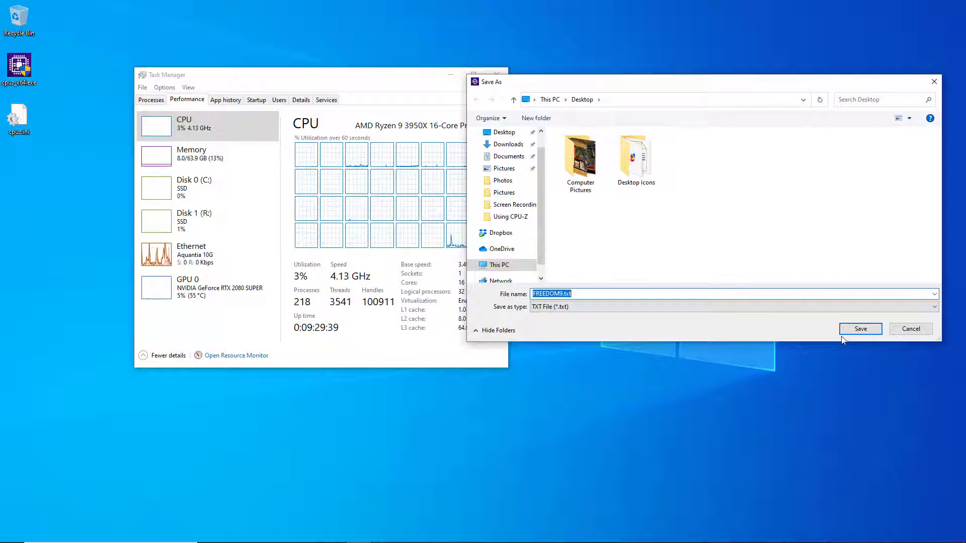
click(846, 330)
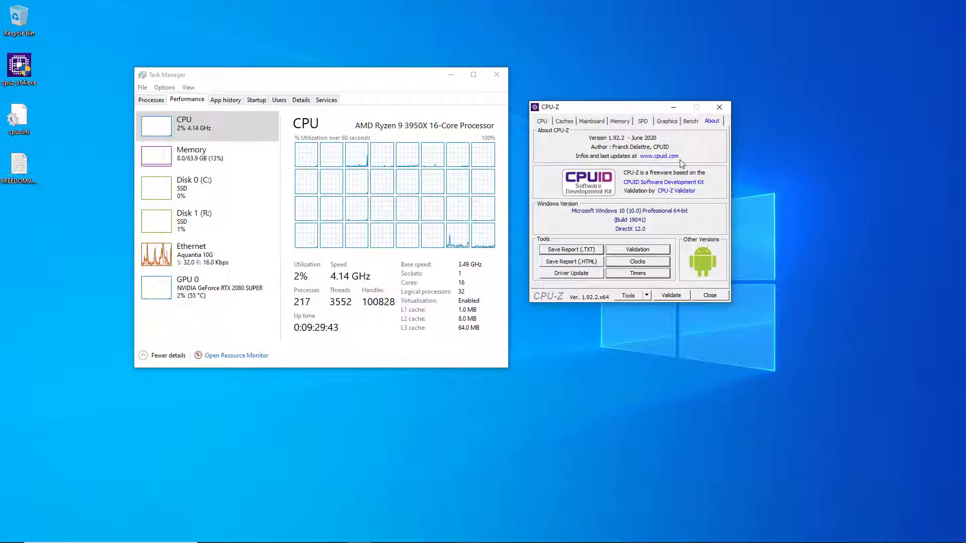
click(26, 161)
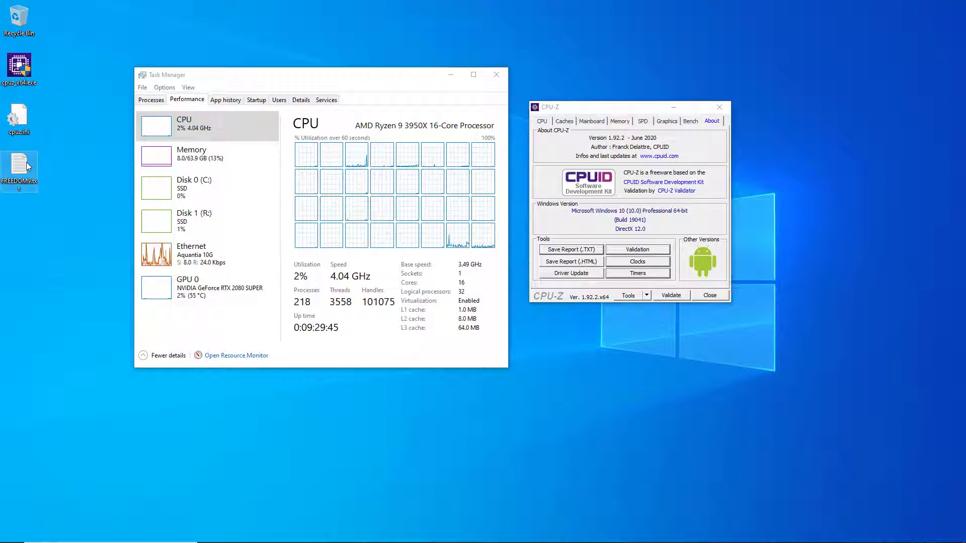
double_click(26, 162)
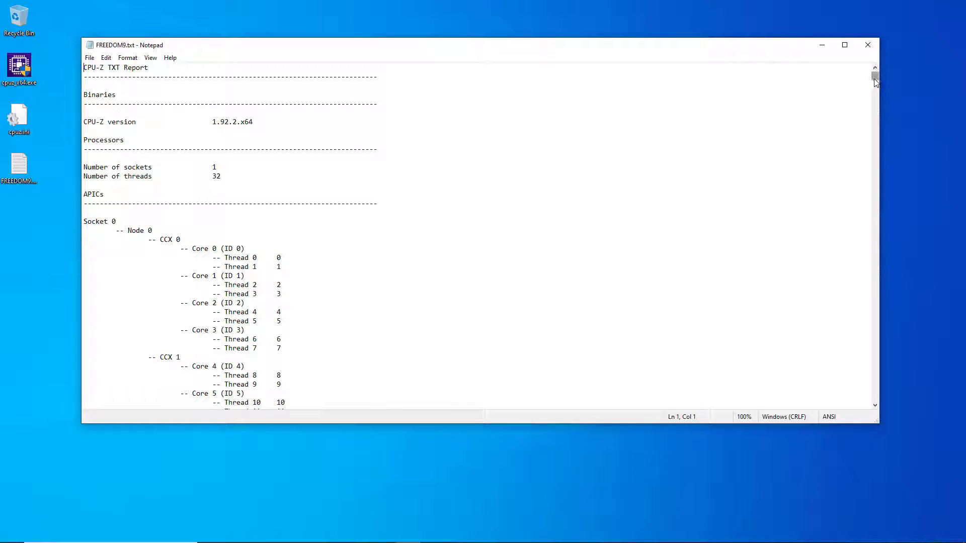
drag(875, 82, 881, 410)
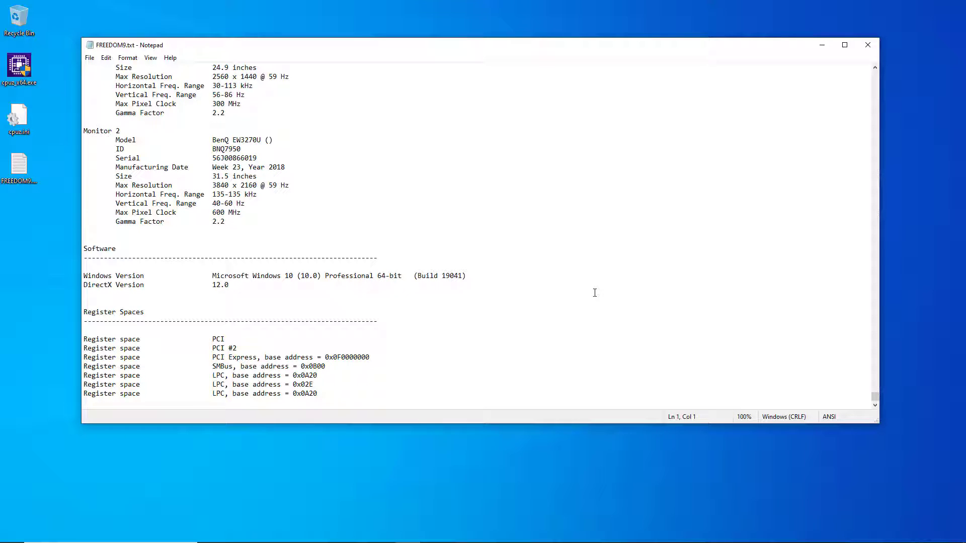
click(869, 45)
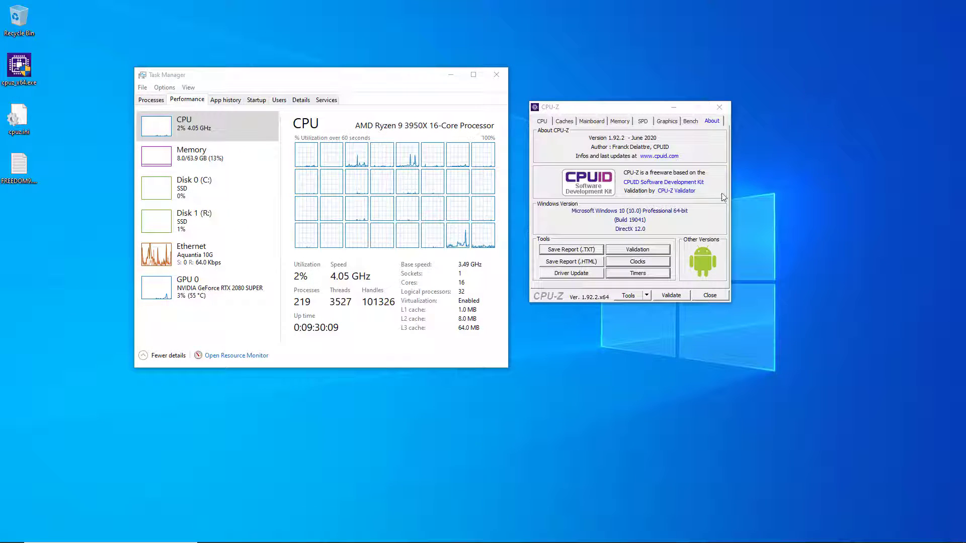
Step: Open the online Validation submission dialog, then close it without submitting
click(657, 250)
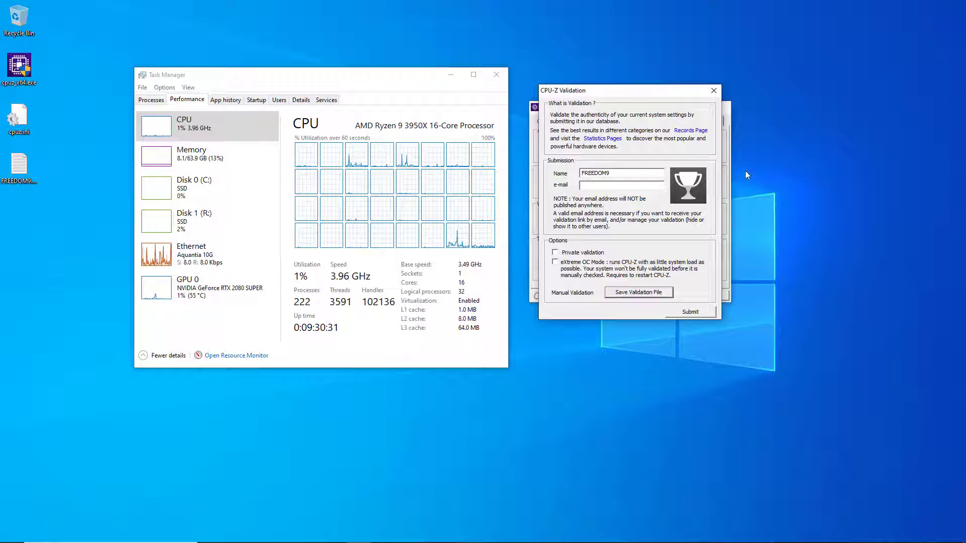
click(714, 90)
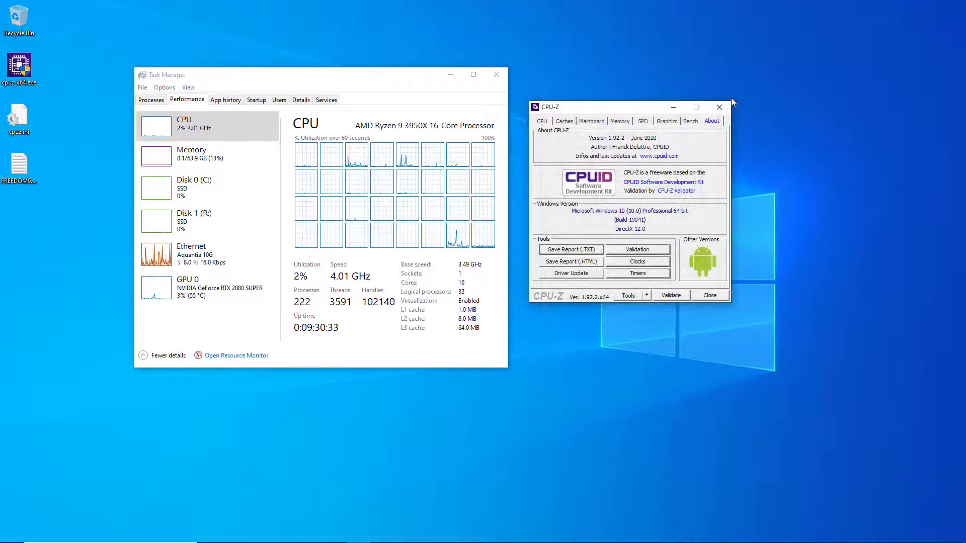
Step: Open the Clocks window, stretch it taller to list every clock, then close it
click(652, 262)
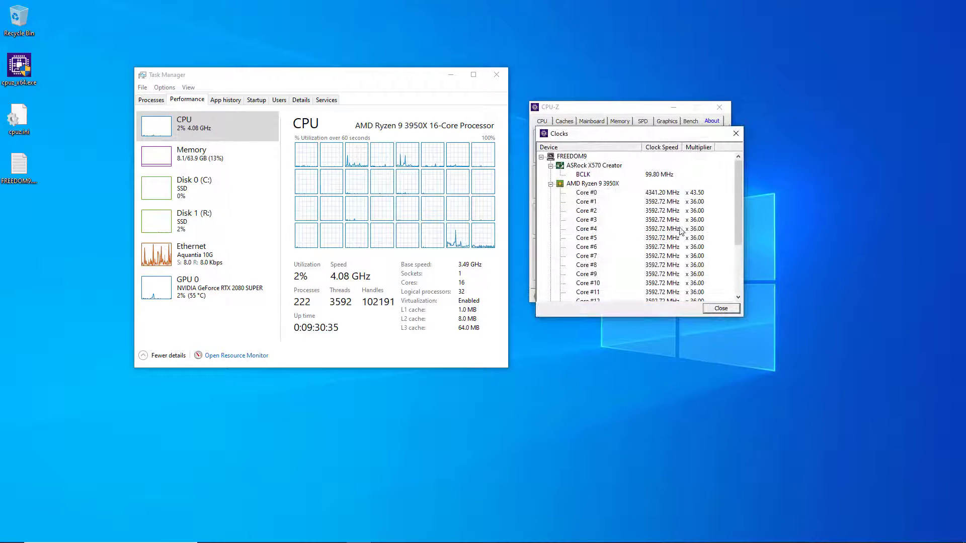
drag(679, 317, 680, 456)
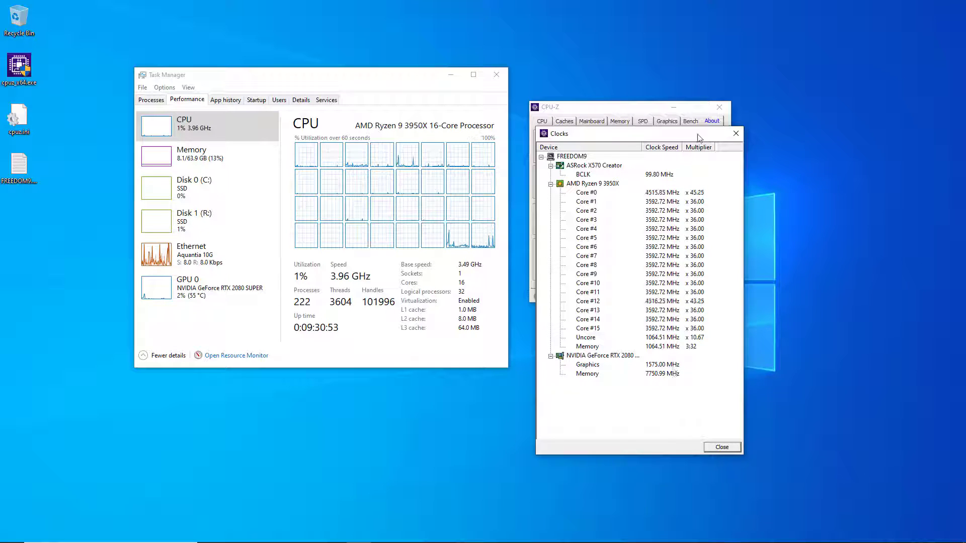
click(735, 133)
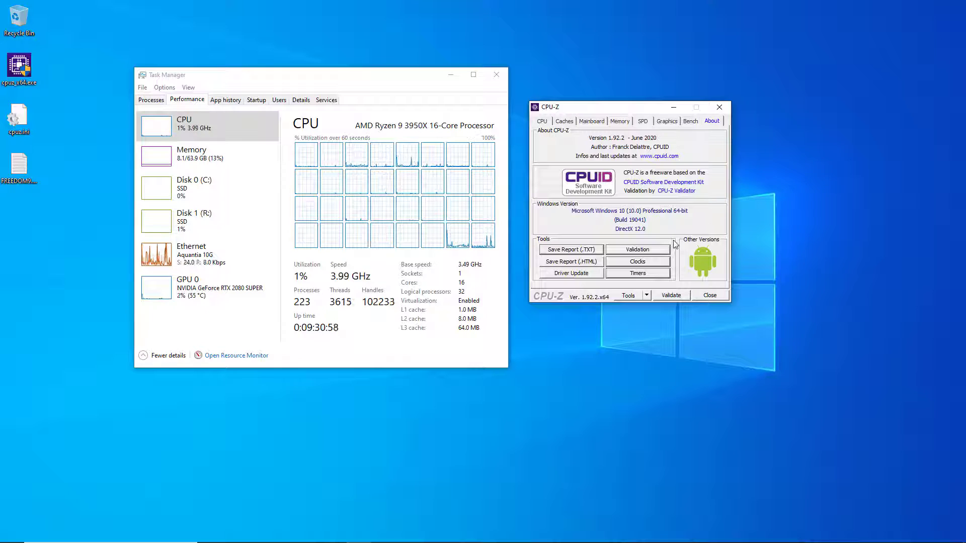
Step: Open the Timers window showing ACPI 3.580 MHz, QPC 10.000 MHz and RTC 1.000 KHz
click(652, 273)
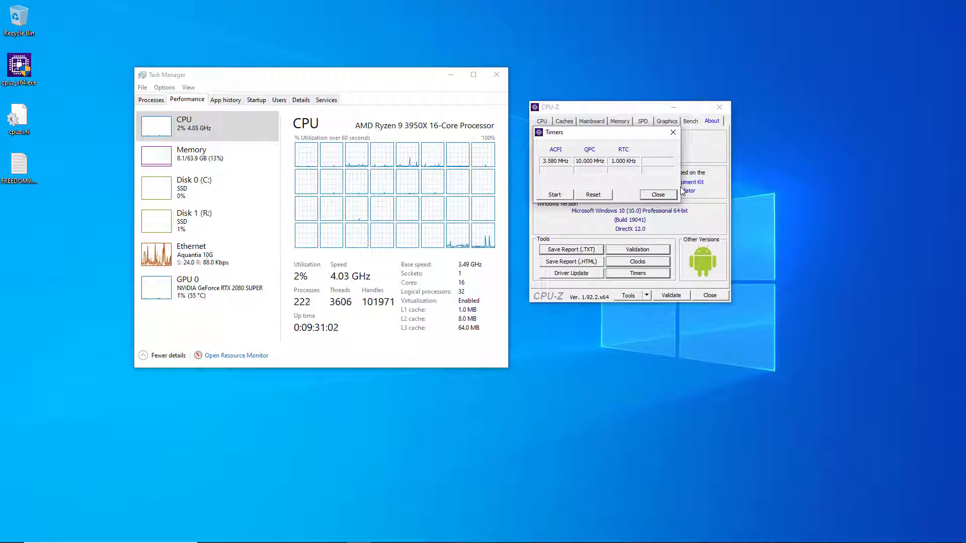